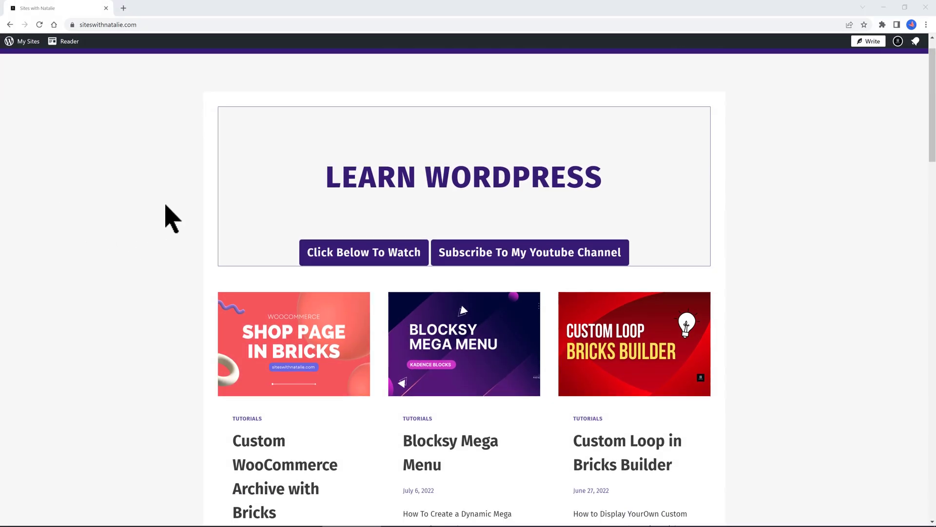
- Go to the Sites with Natalie Courses page and scroll to 'Go Ahead, get a Coupon Code'
scroll(173, 217, down, 5)
scroll(173, 217, down, 5)
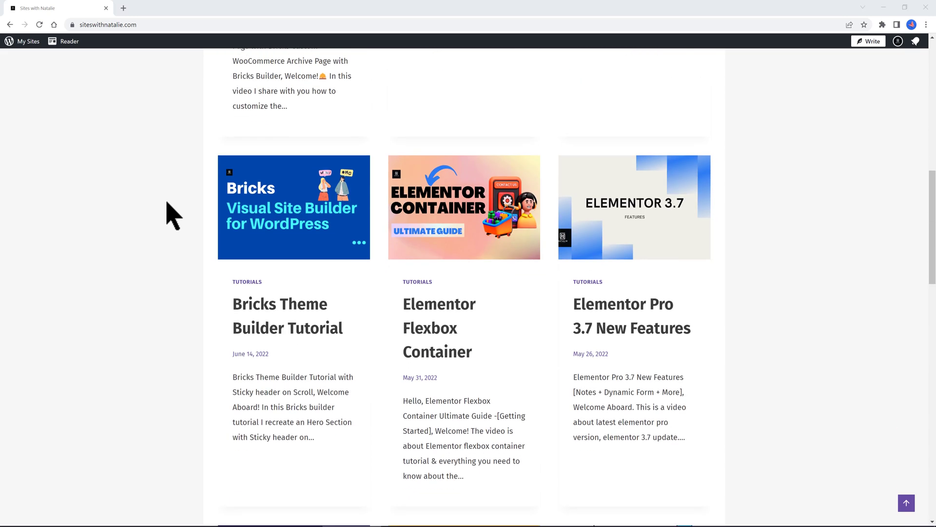
scroll(174, 217, up, 10)
click(458, 68)
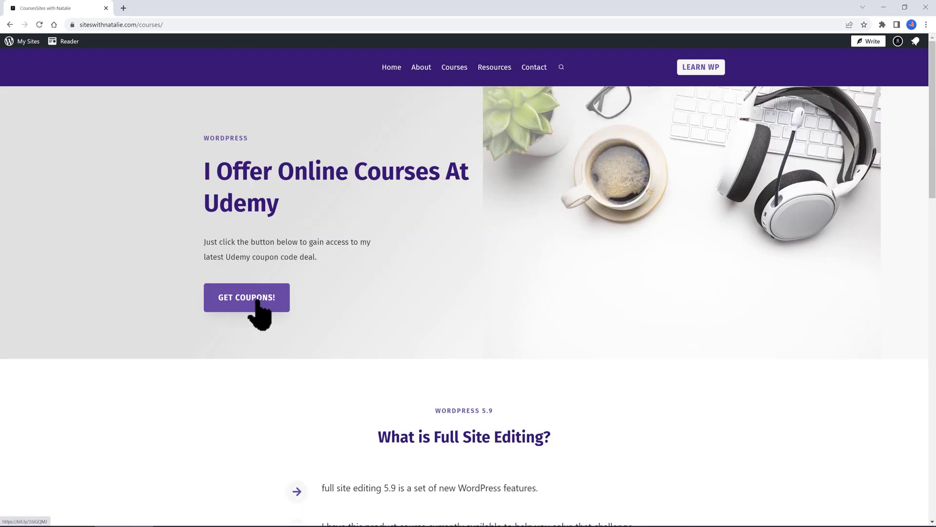
scroll(259, 315, down, 4)
- Scroll further down the page toward Namecheap's Visual brand design offers
scroll(259, 316, down, 5)
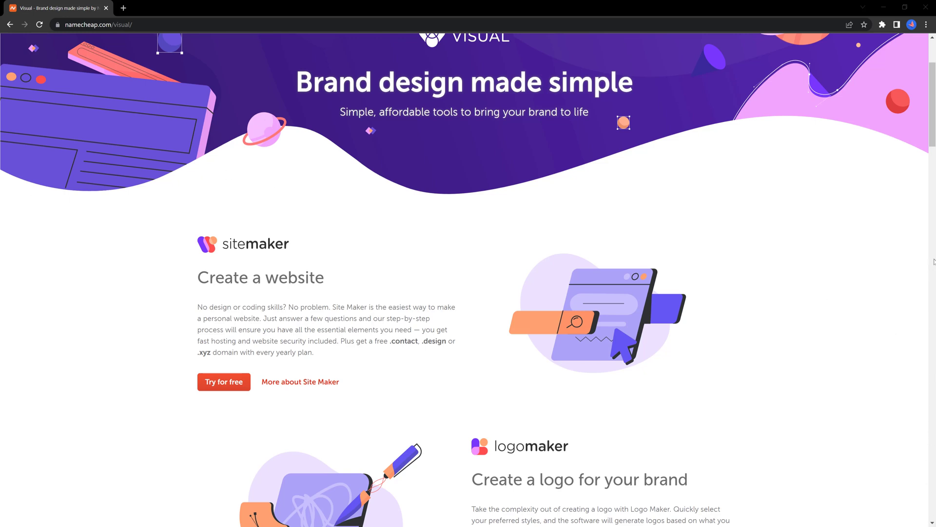
- Scroll the Visual page past Site Maker, Logo Maker, Card Maker and Stencil to Name Generator
scroll(934, 261, down, 12)
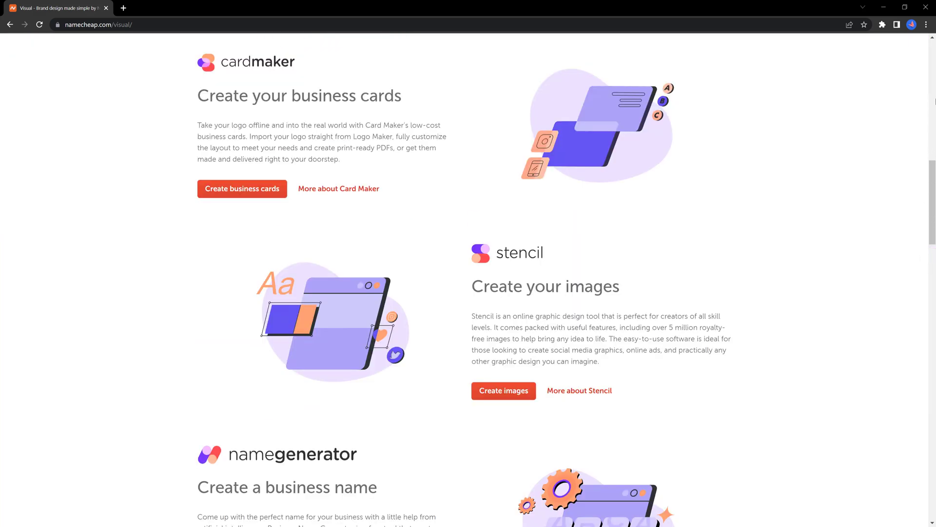
click(933, 50)
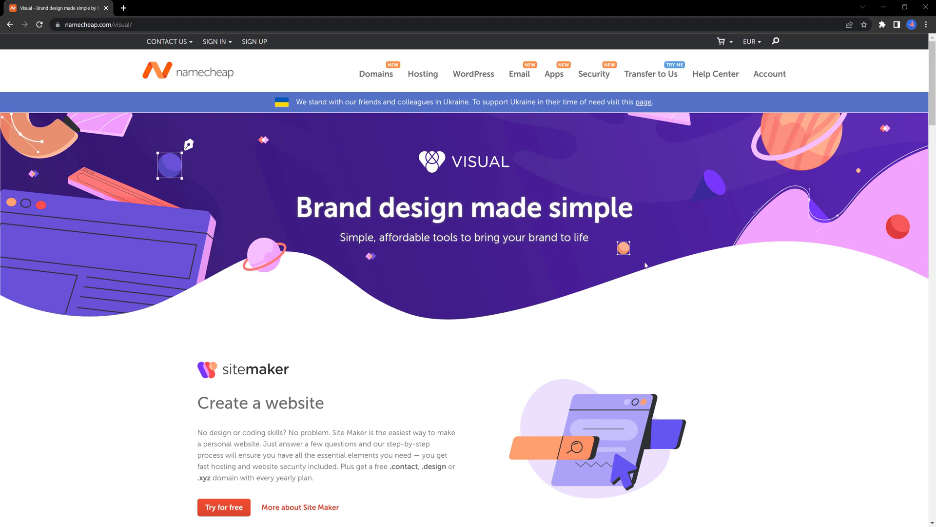
scroll(882, 460, down, 5)
scroll(884, 461, down, 1)
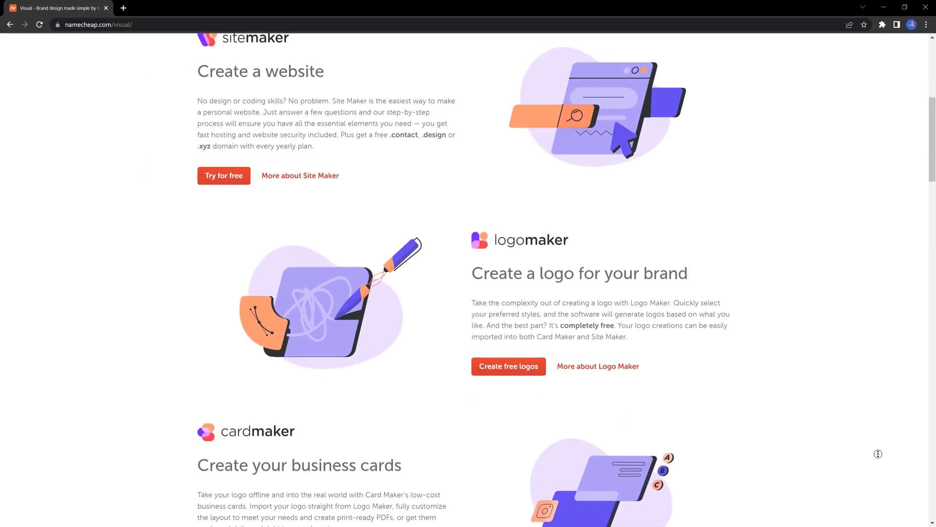
scroll(876, 458, down, 1)
scroll(888, 478, down, 1)
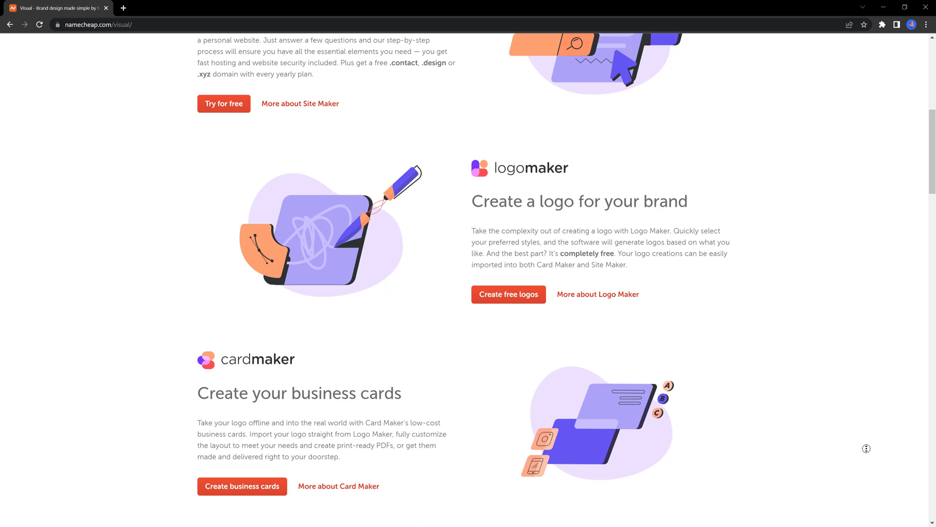
scroll(867, 457, down, 3)
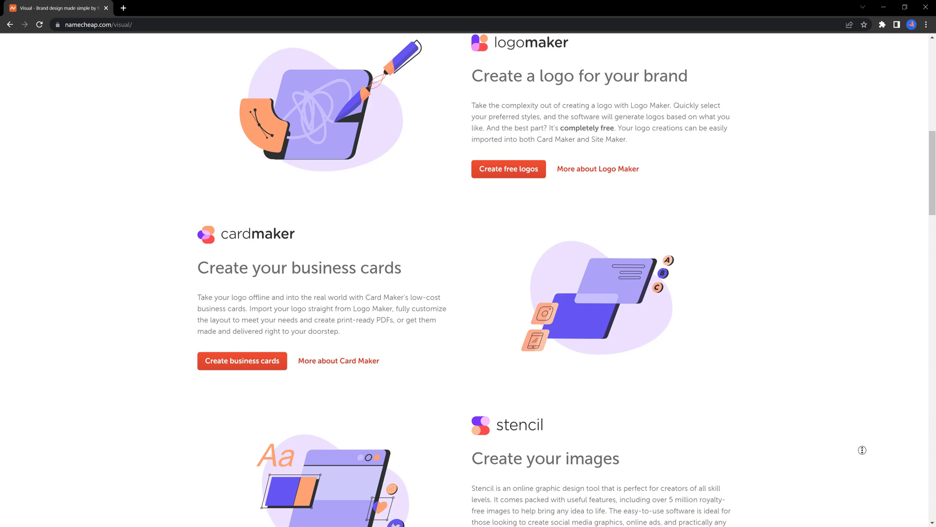
scroll(862, 449, down, 1)
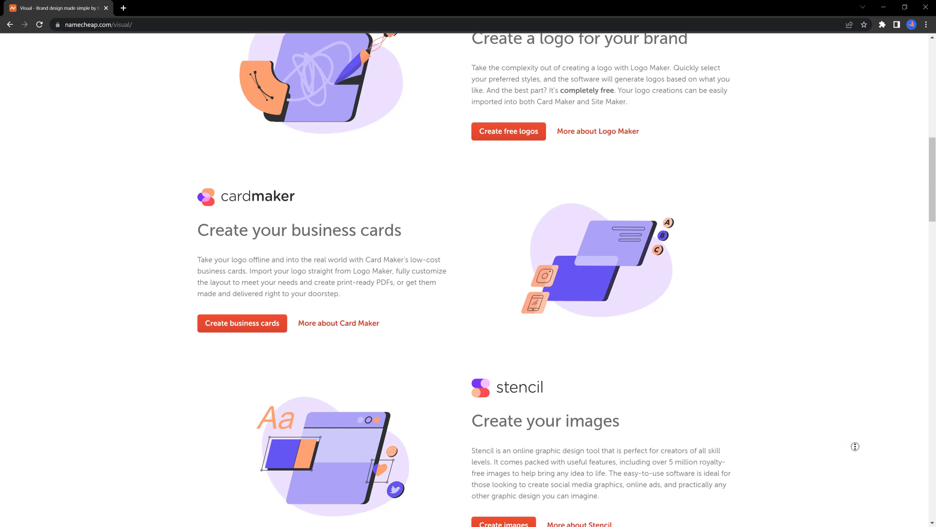
scroll(854, 449, down, 3)
scroll(853, 453, down, 3)
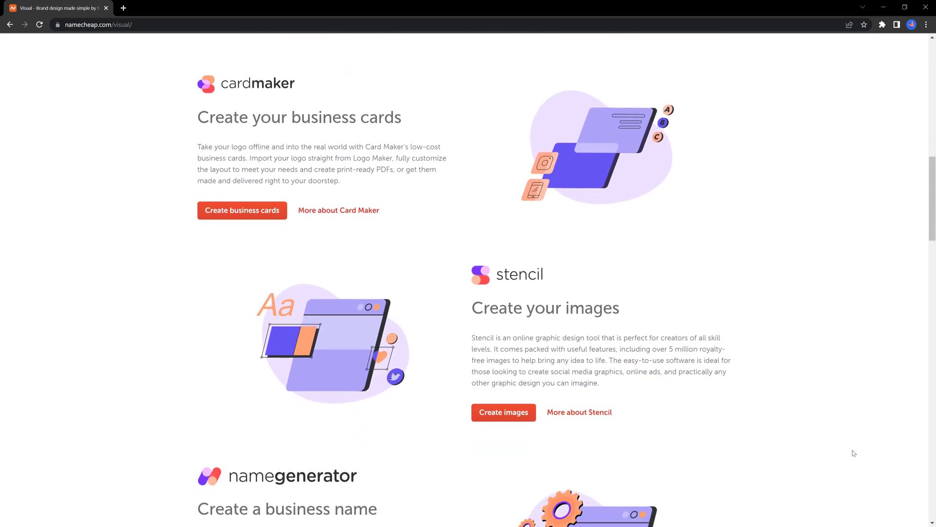
scroll(854, 453, down, 3)
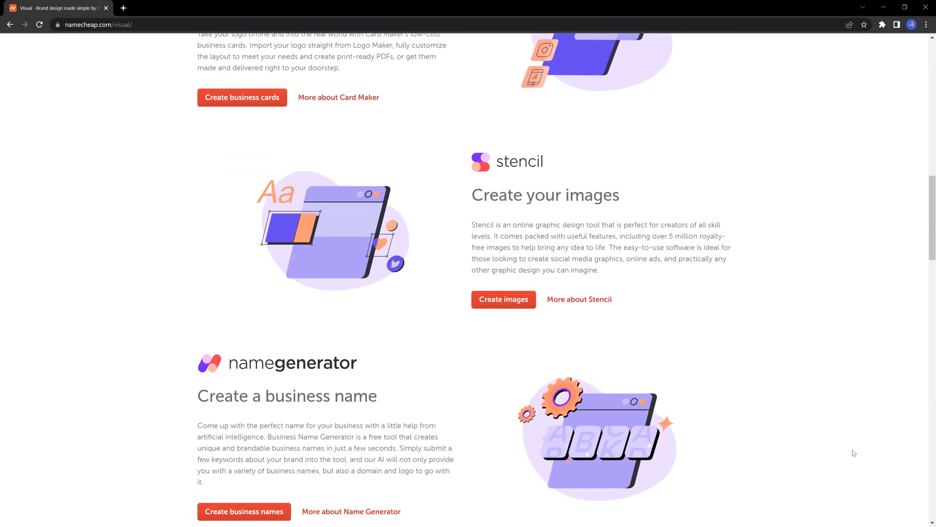
scroll(854, 453, down, 2)
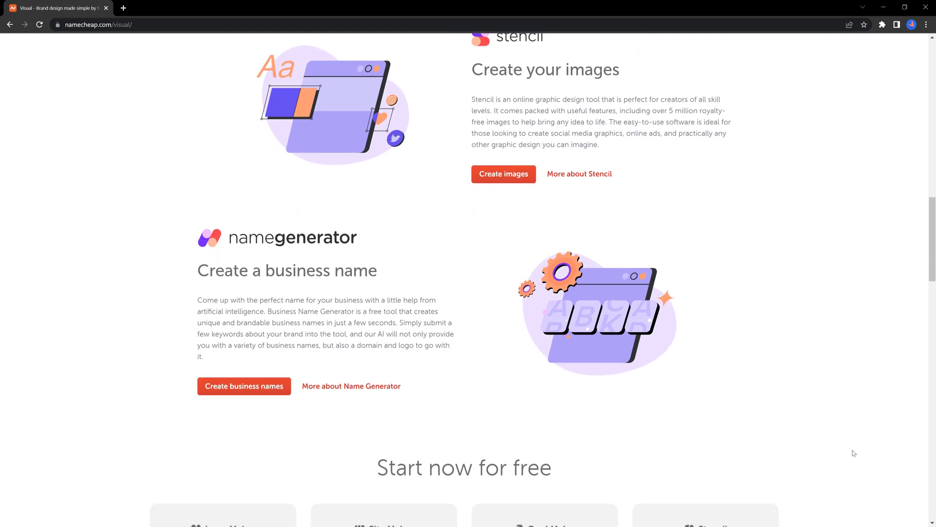
scroll(853, 453, down, 3)
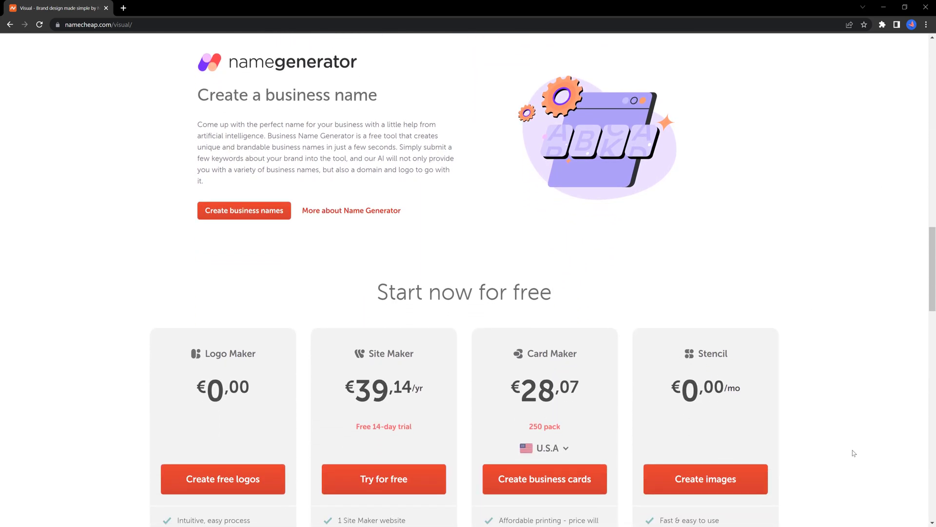
scroll(853, 453, up, 2)
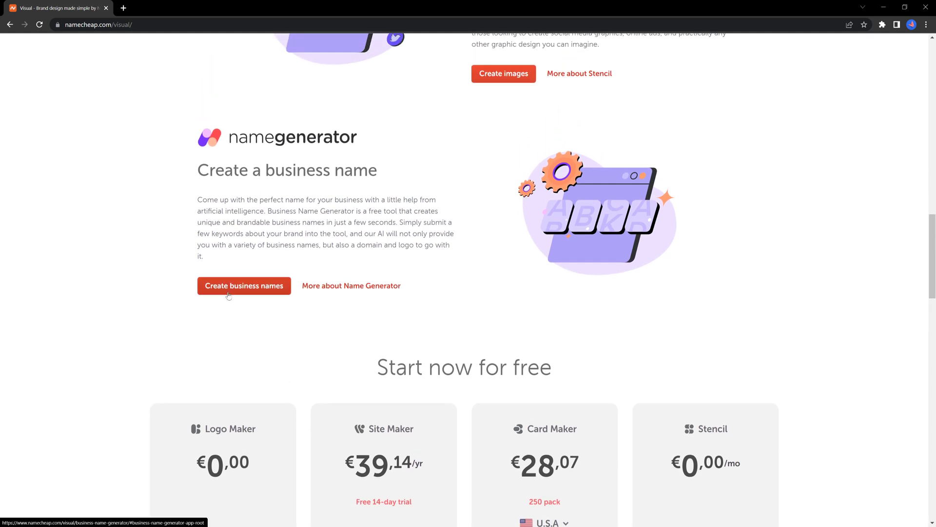
- Launch the generator via 'Create business names' and close the cookie banner
click(228, 287)
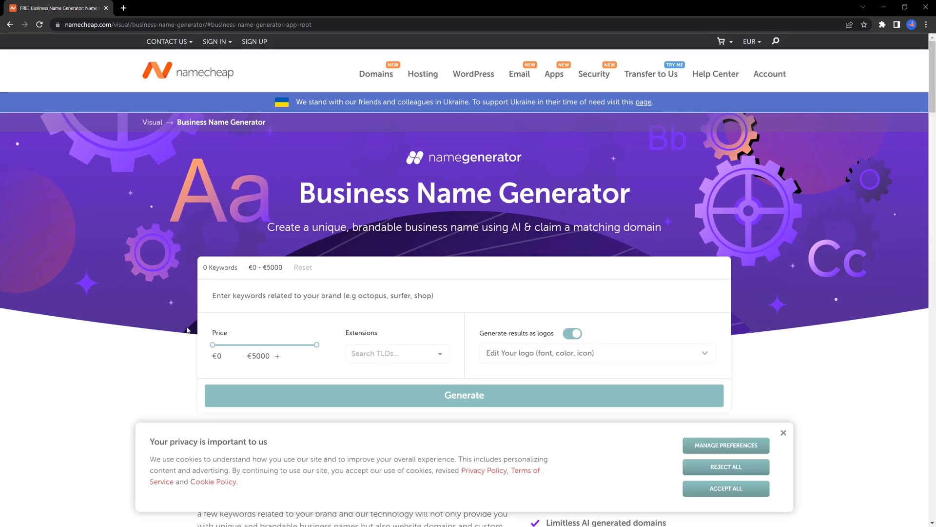
scroll(99, 319, down, 3)
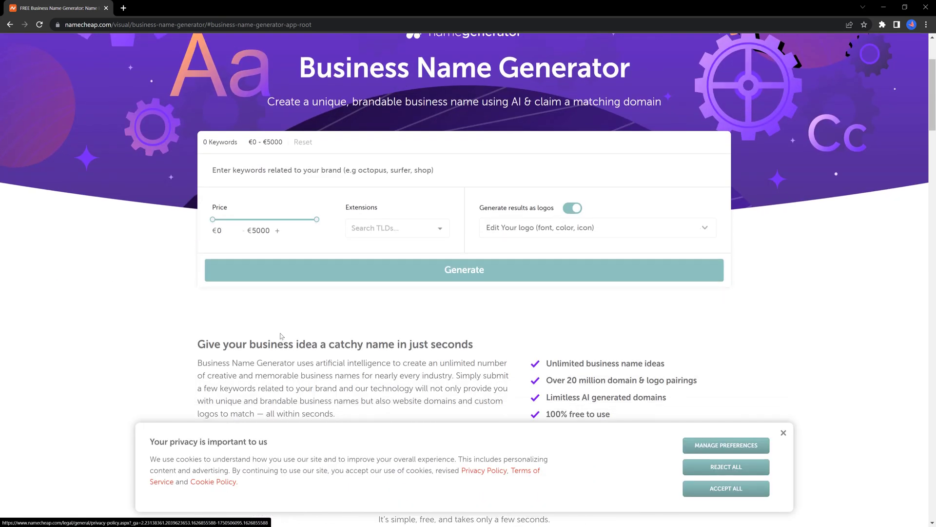
click(783, 434)
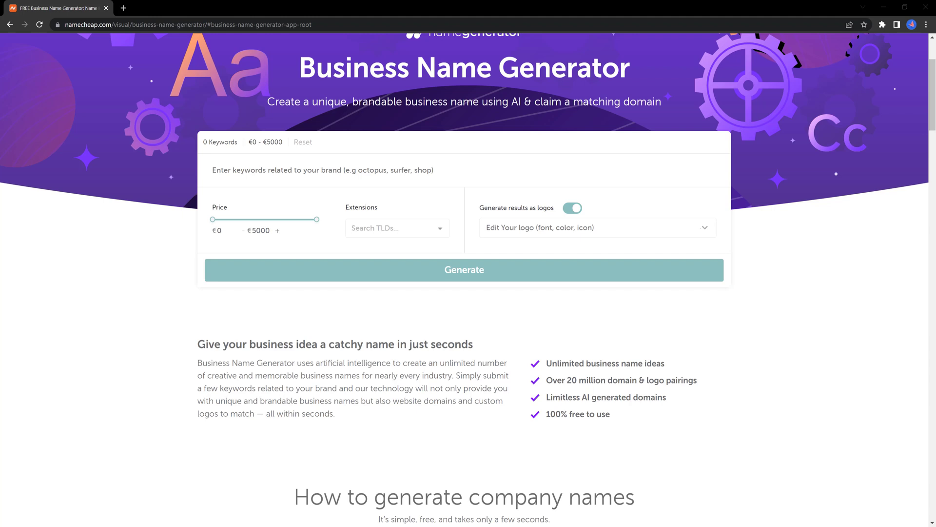
scroll(464, 263, up, 3)
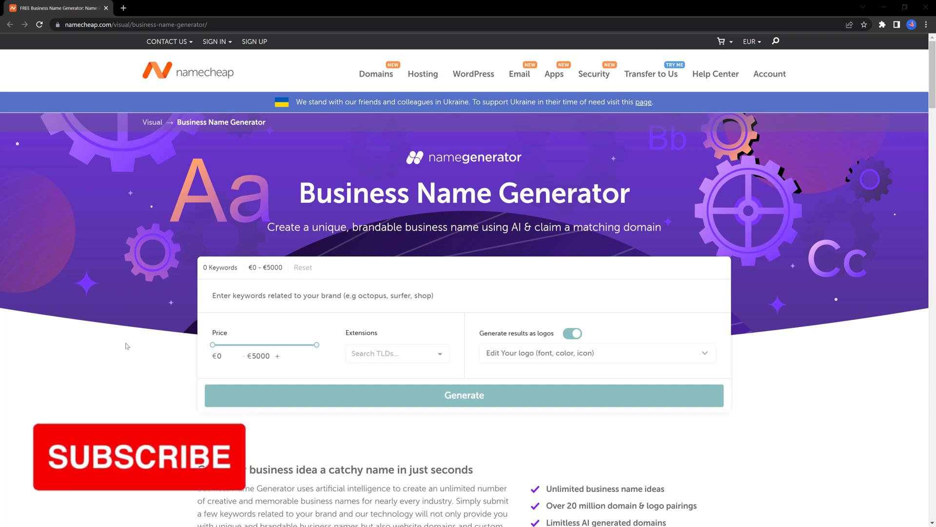
- Add the keyword 'bike' and generate name suggestions
click(255, 296)
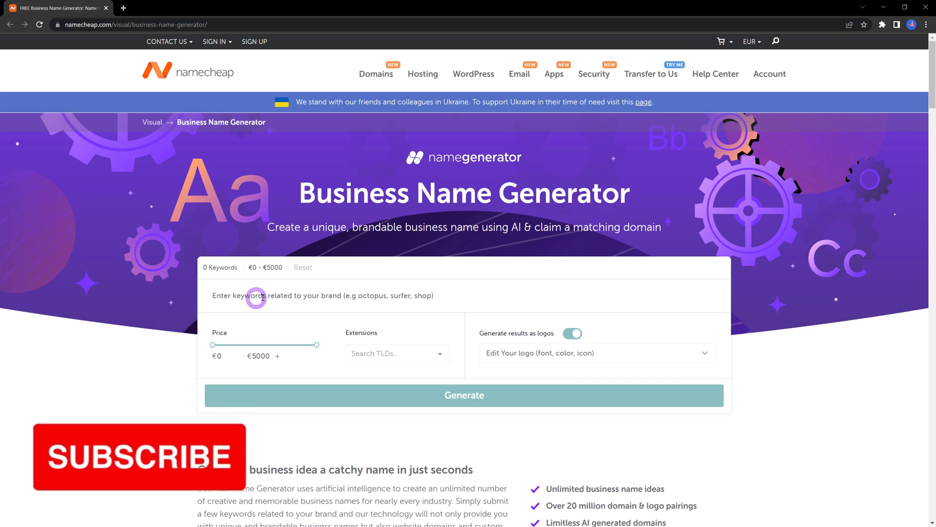
text(bike)
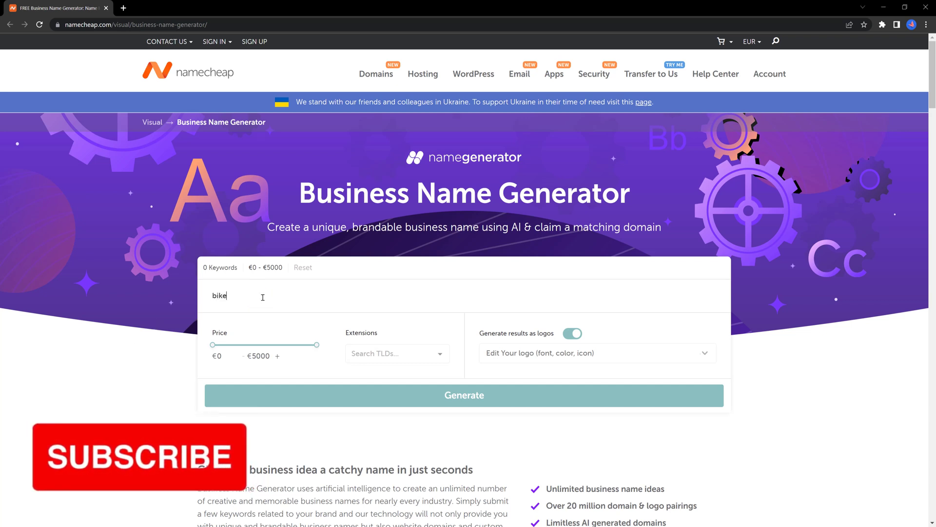
key(Return)
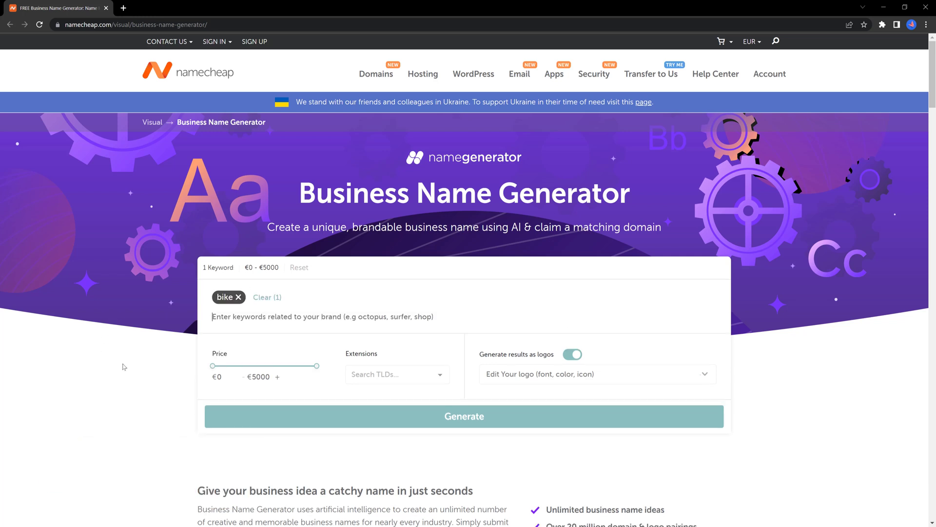
click(413, 419)
- Browse the bike logo results down to cycle.bike, roadbikeshop.co and streetbikes.co
scroll(71, 372, down, 4)
scroll(72, 365, down, 1)
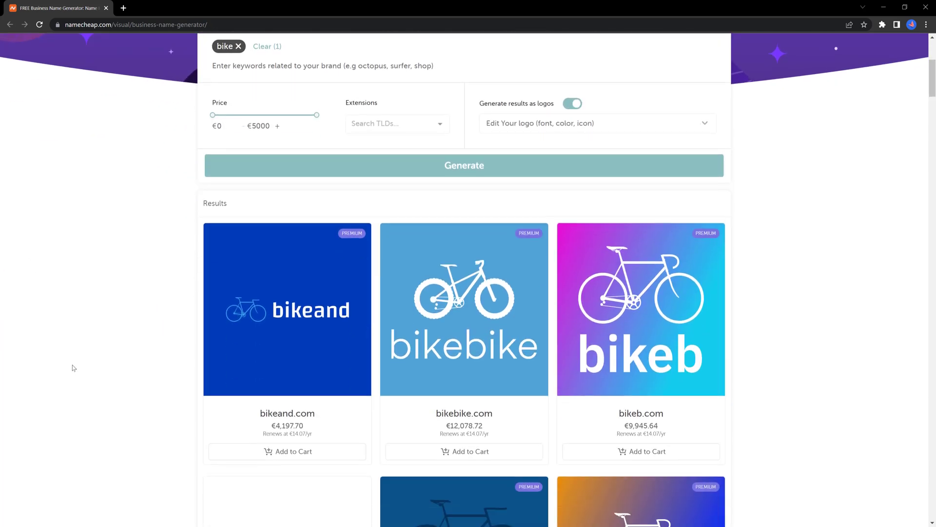
scroll(94, 324, down, 4)
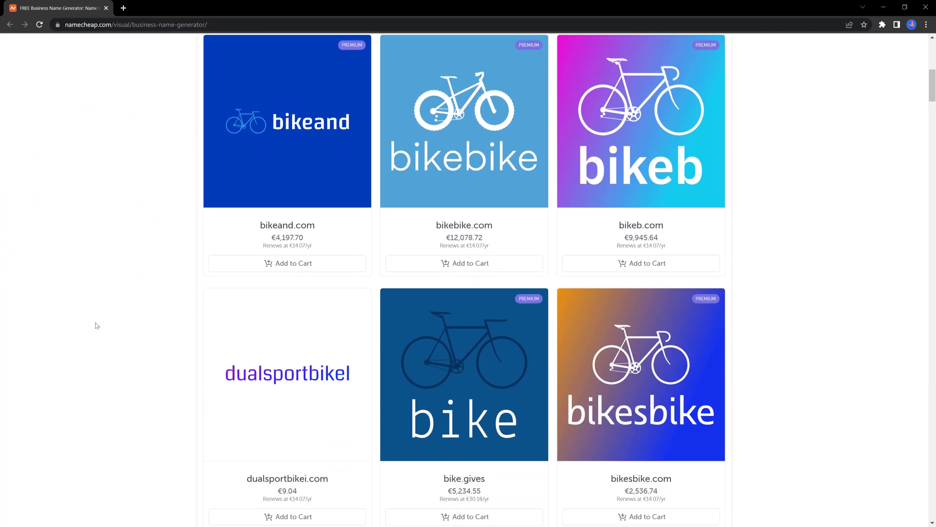
scroll(99, 327, down, 2)
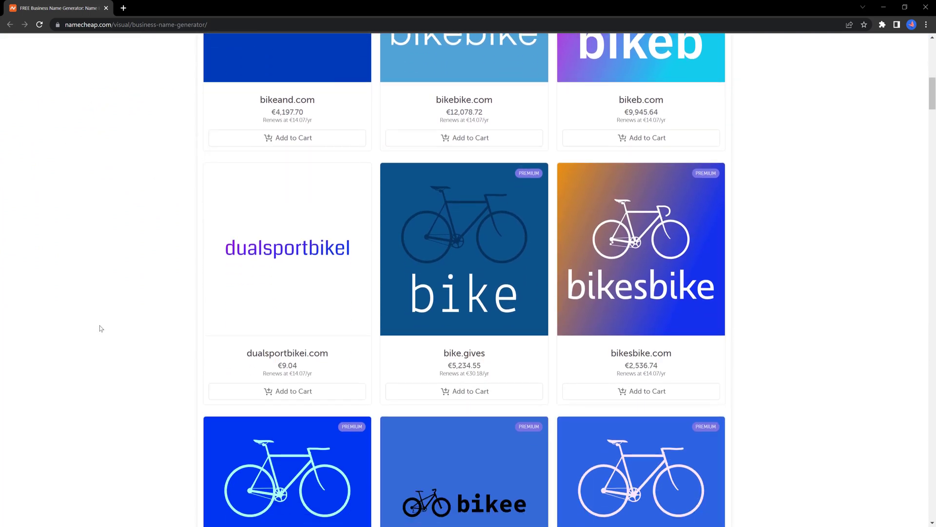
scroll(100, 326, down, 3)
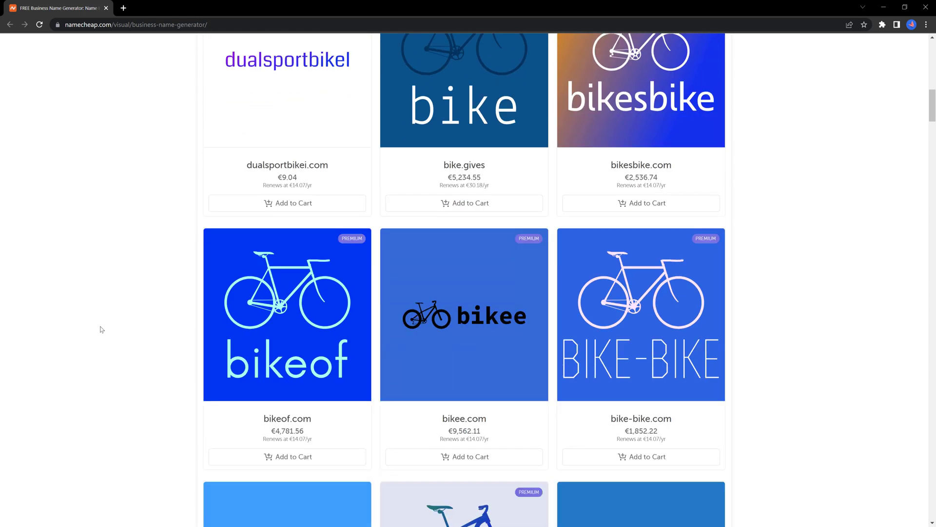
scroll(109, 330, down, 3)
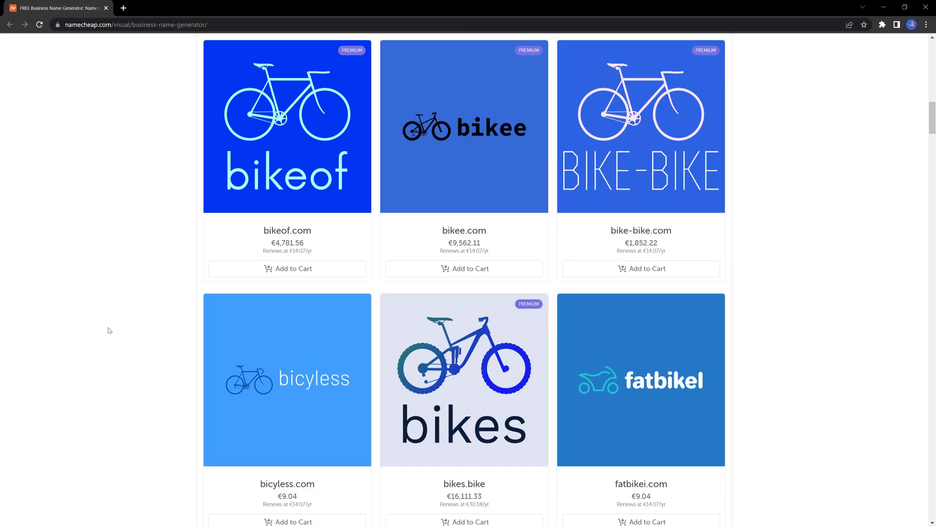
scroll(109, 331, down, 2)
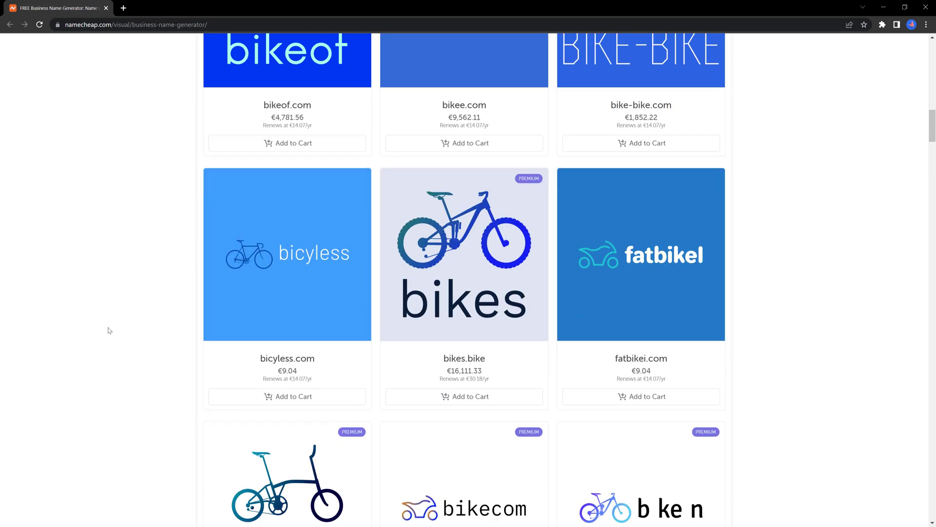
scroll(110, 331, down, 3)
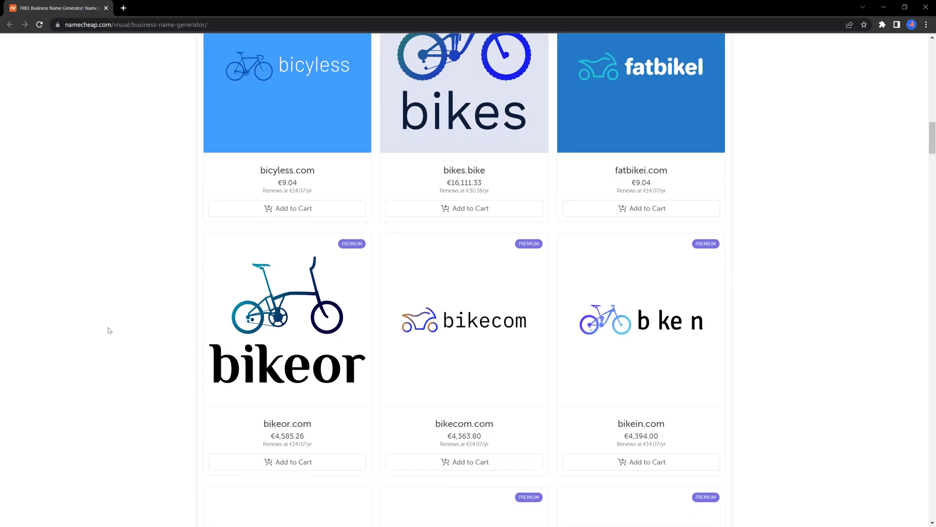
scroll(109, 331, down, 3)
scroll(109, 331, down, 3)
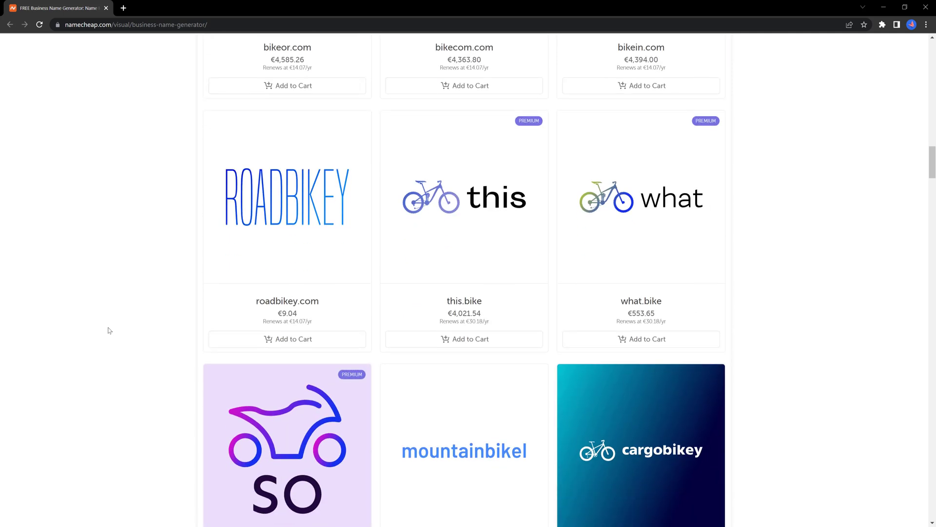
scroll(109, 330, down, 4)
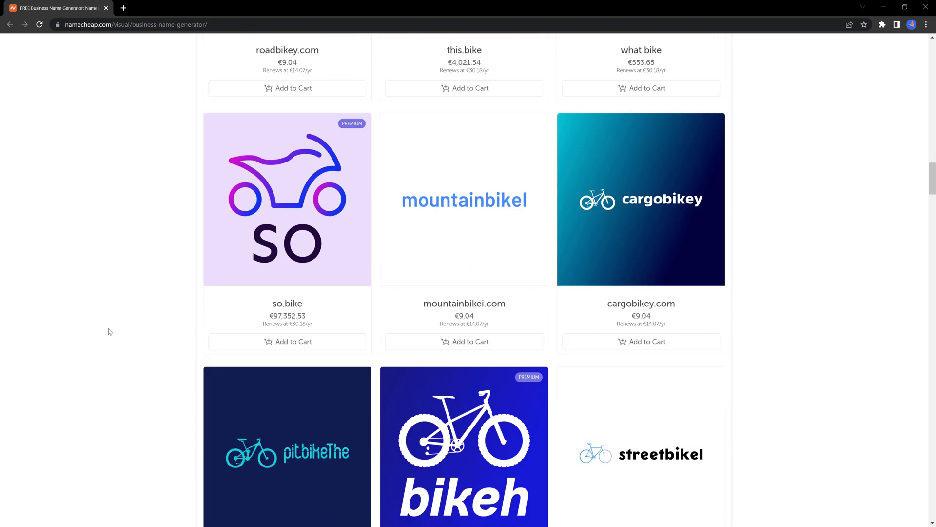
scroll(109, 332, up, 15)
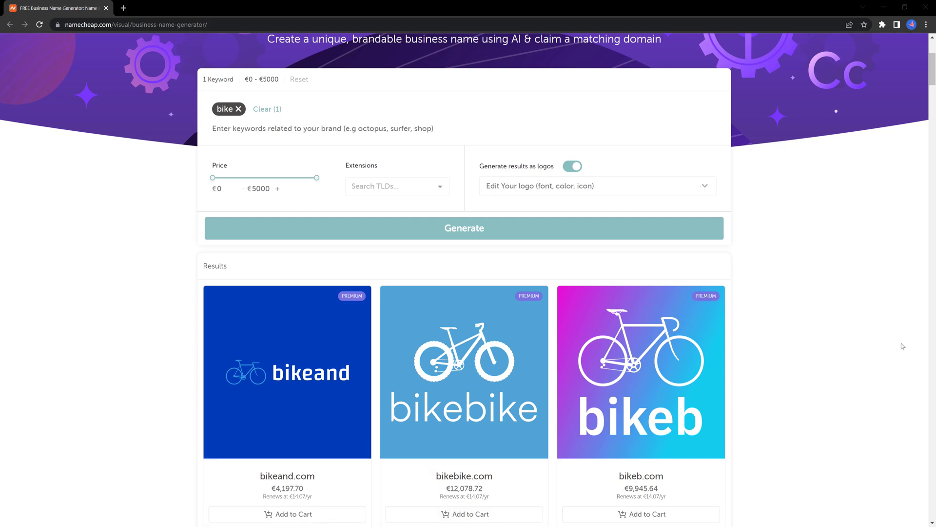
scroll(933, 90, down, 3)
drag(934, 85, 934, 91)
scroll(872, 282, up, 2)
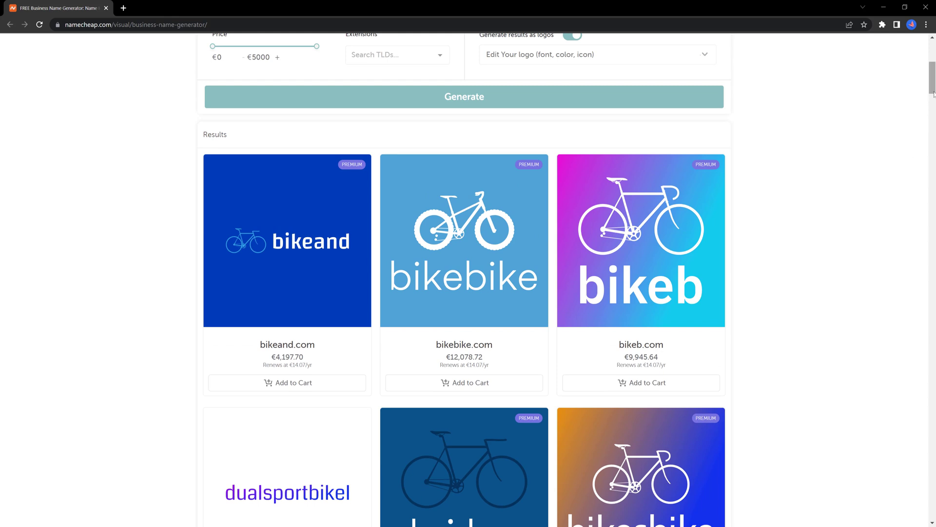
scroll(932, 83, down, 2)
drag(934, 96, 930, 159)
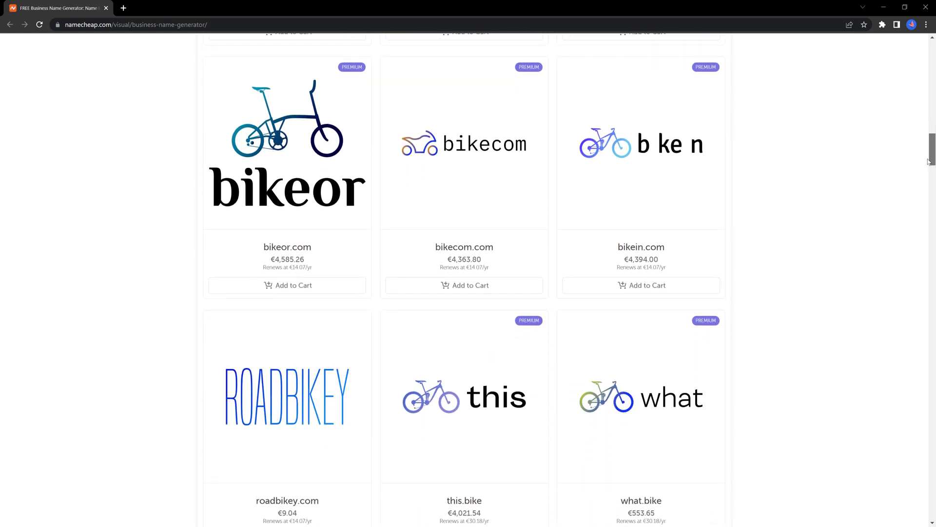
drag(928, 161, 910, 213)
- Swap 'bike' for keywords lucky, surfer, shop and generate results like luckysurf.com
key(Home)
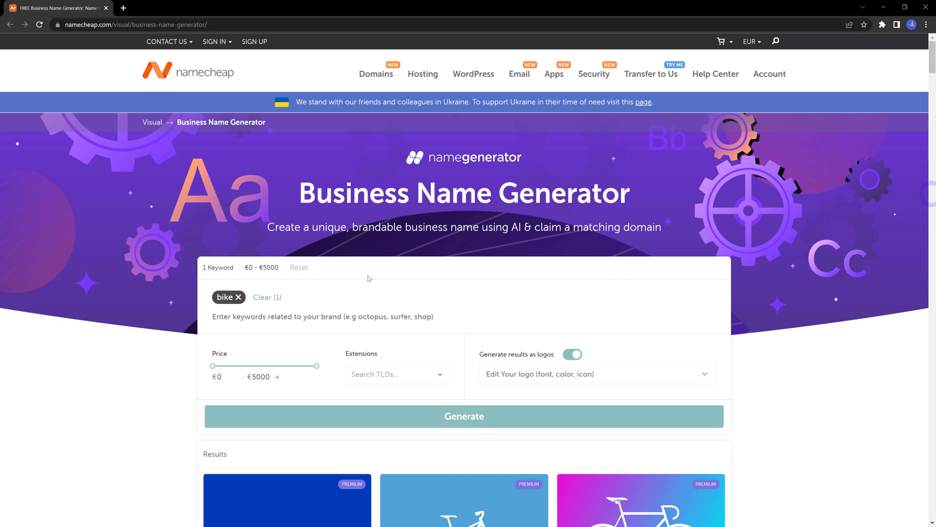
click(239, 298)
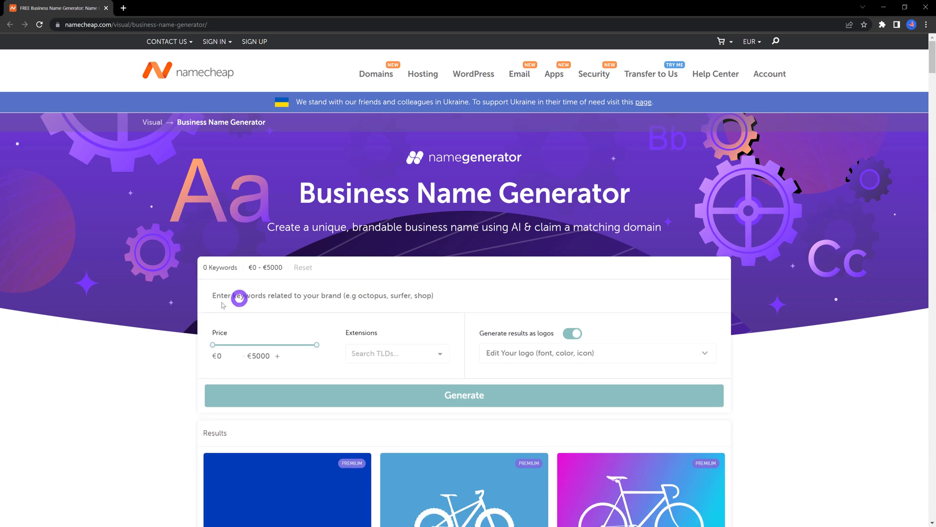
text(lucky,su)
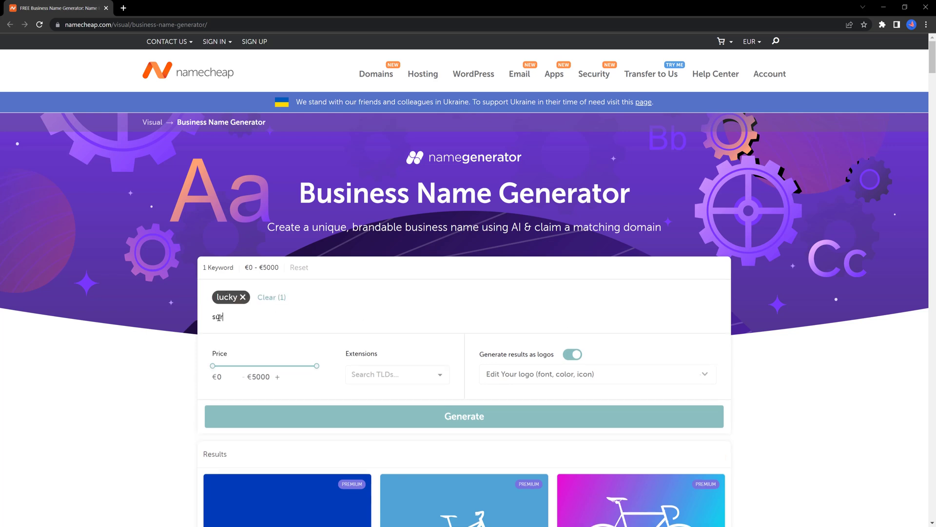
text(rfer,sh)
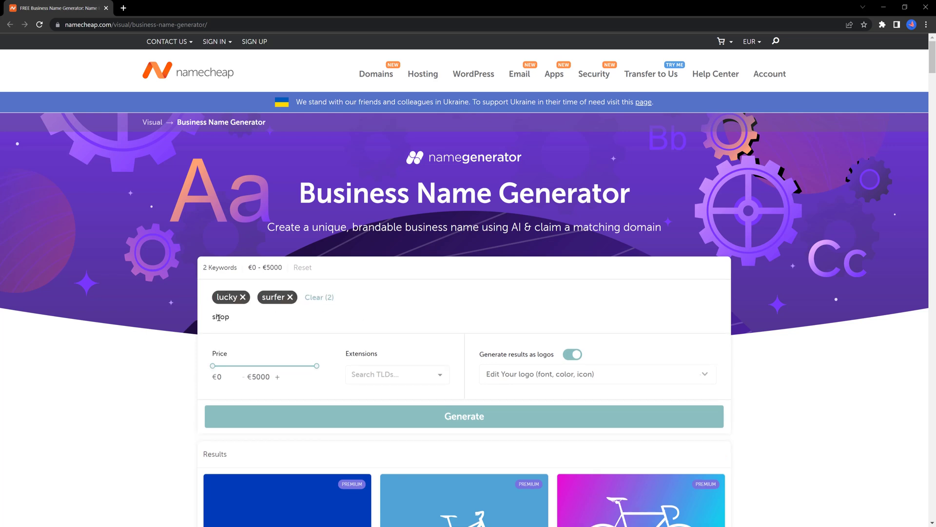
text(op,)
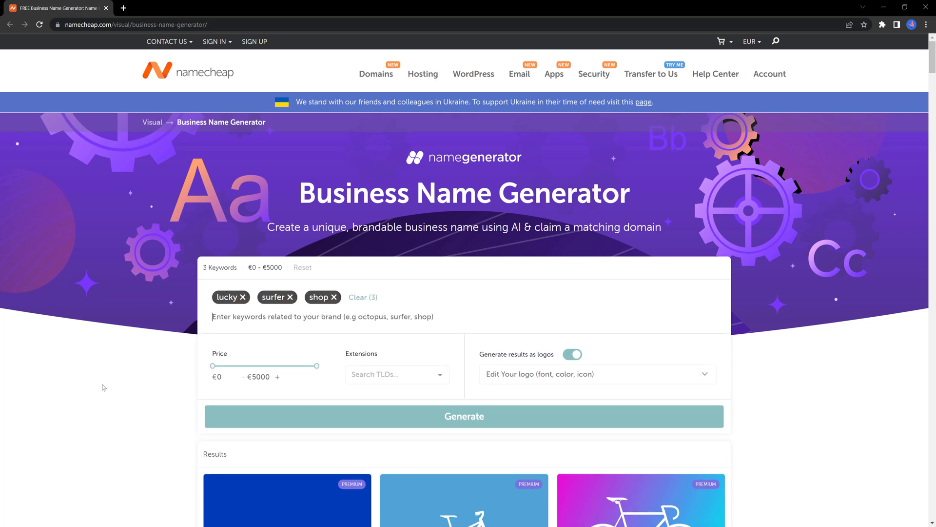
scroll(98, 390, down, 3)
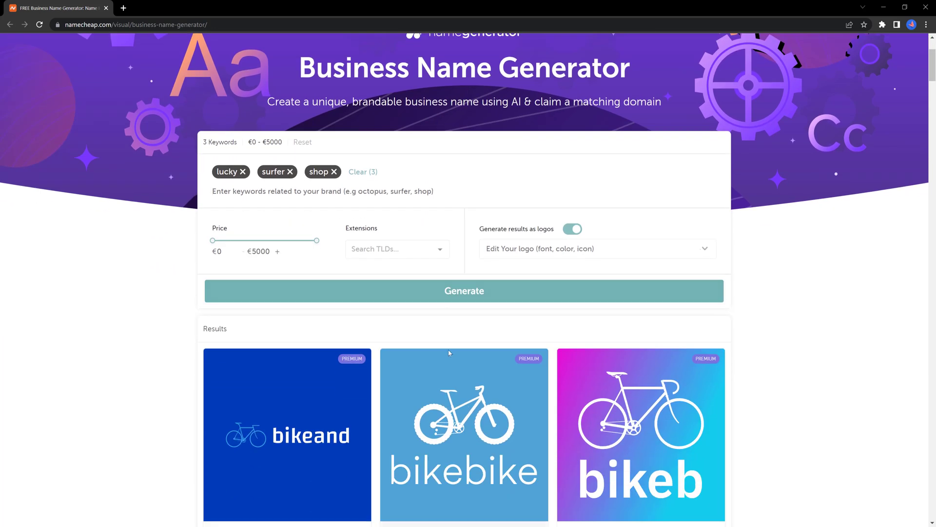
click(494, 291)
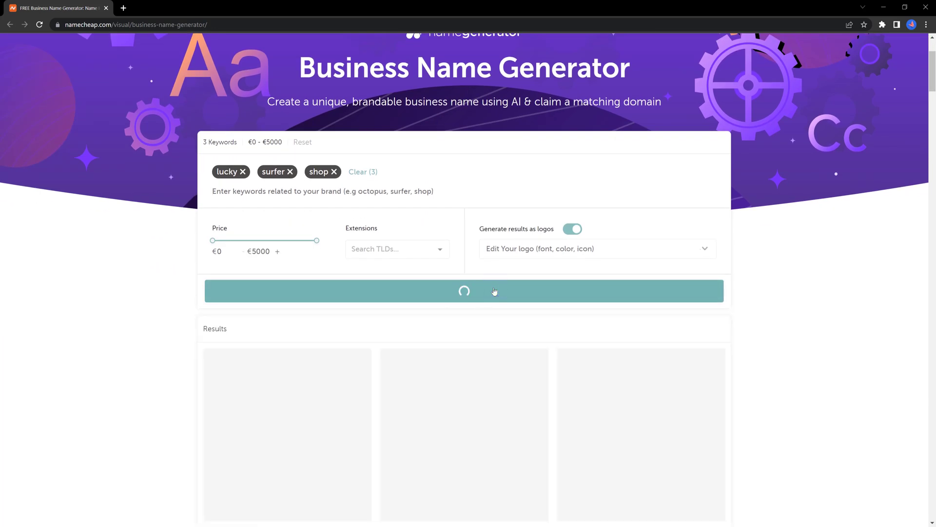
scroll(934, 71, down, 1)
scroll(934, 71, down, 5)
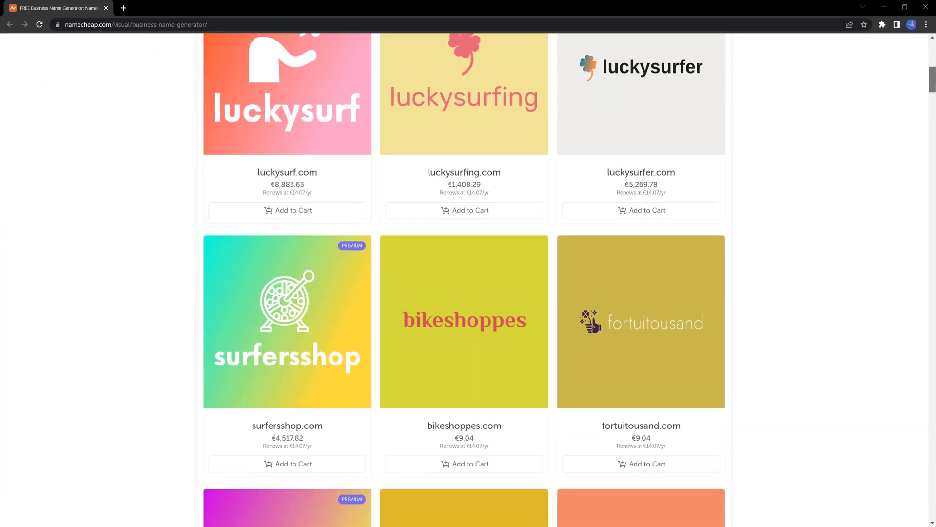
scroll(931, 78, down, 1)
- Clear all keywords and enter 'dog' to regenerate the suggestions
scroll(932, 78, down, 2)
drag(932, 83, 884, 4)
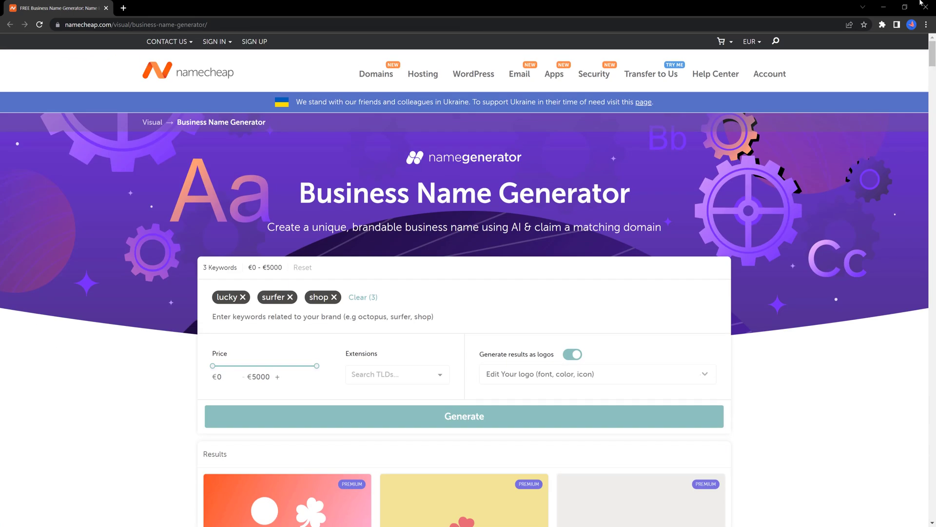
click(359, 298)
text(dog)
key(Return)
- Browse the dog logo results such as dogthe.com, dogis.com and poochihuaha.com
scroll(149, 426, down, 3)
scroll(150, 425, down, 1)
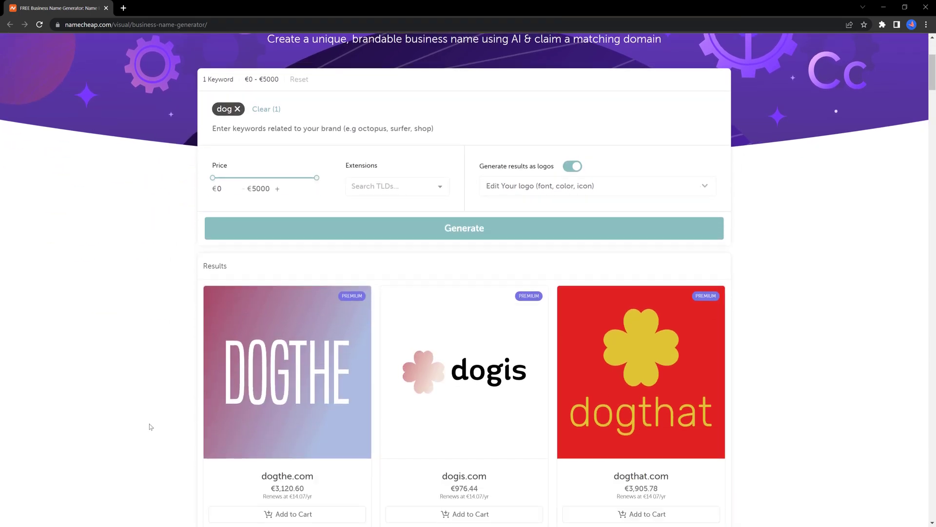
scroll(151, 427, down, 3)
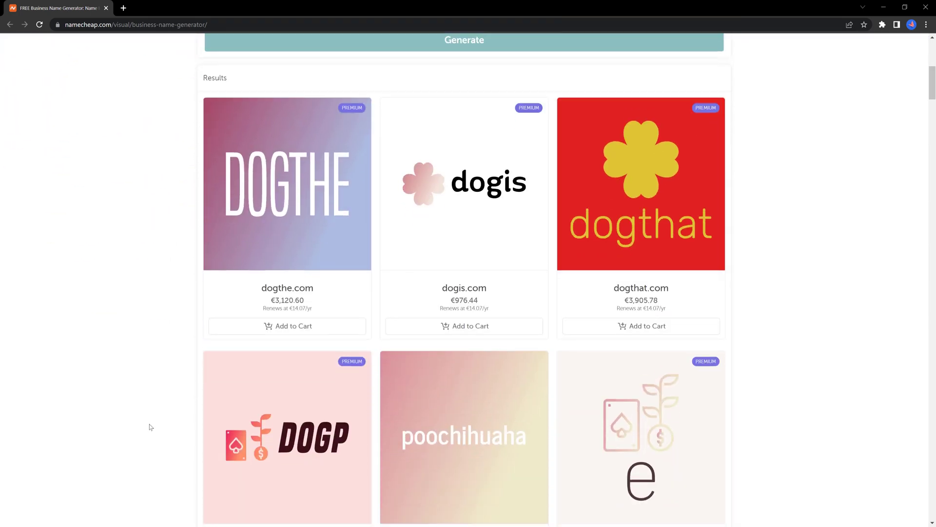
scroll(150, 427, down, 3)
scroll(150, 427, up, 5)
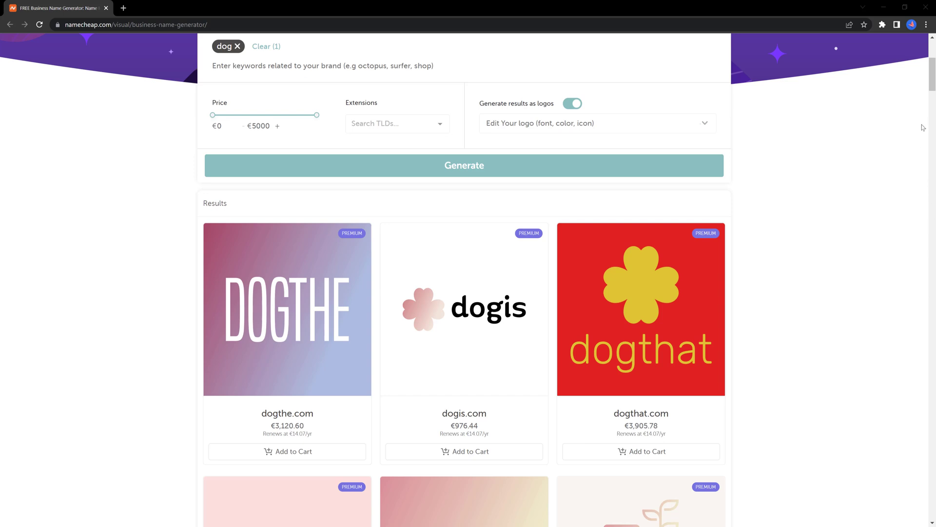
scroll(926, 90, down, 3)
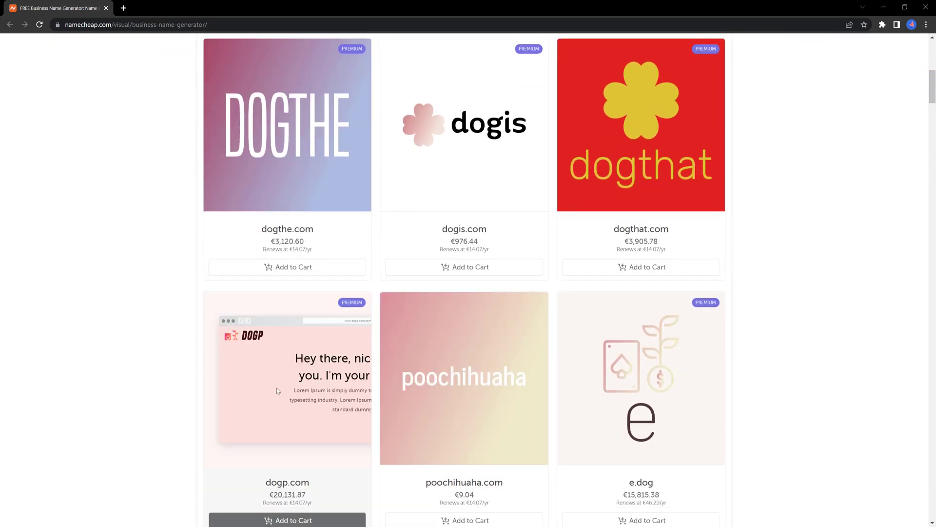
mouse_move(456, 393)
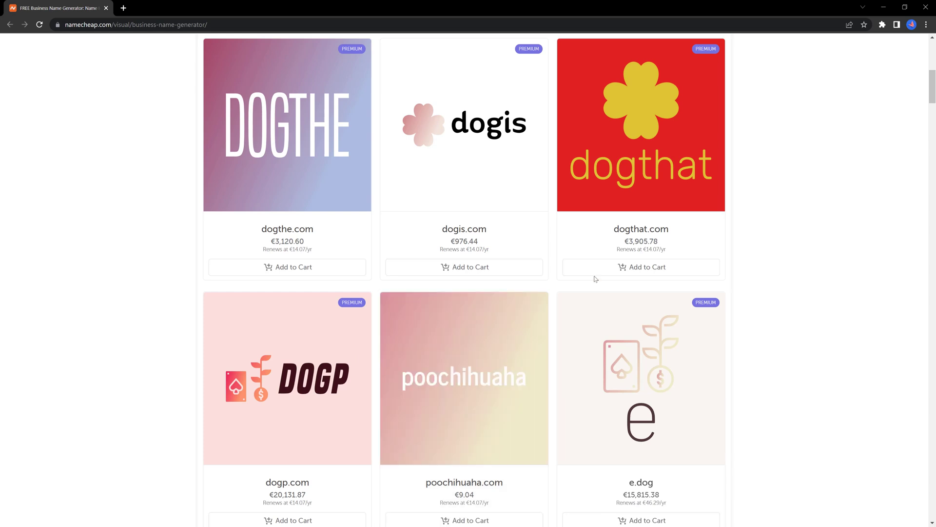
mouse_move(661, 82)
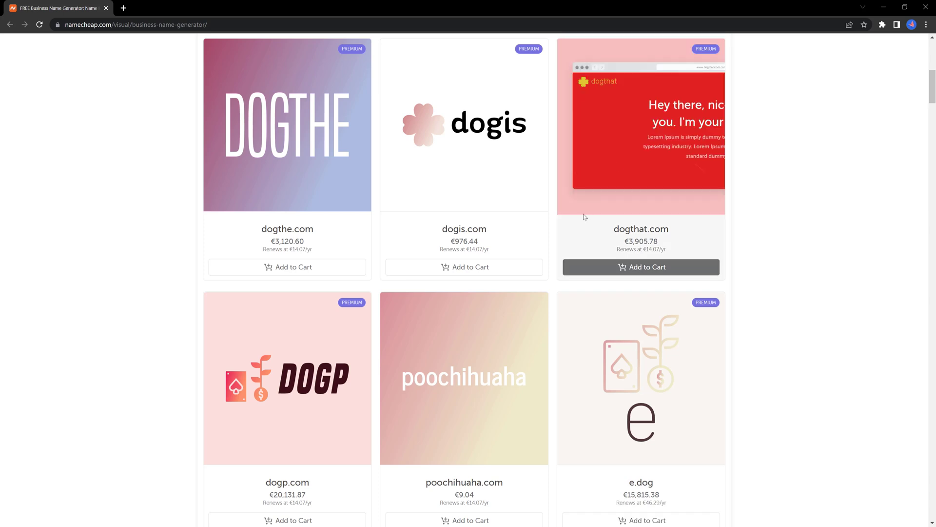
- Add dogis.com (€976.44) to the cart, review it, then delete it and close the cart
click(465, 267)
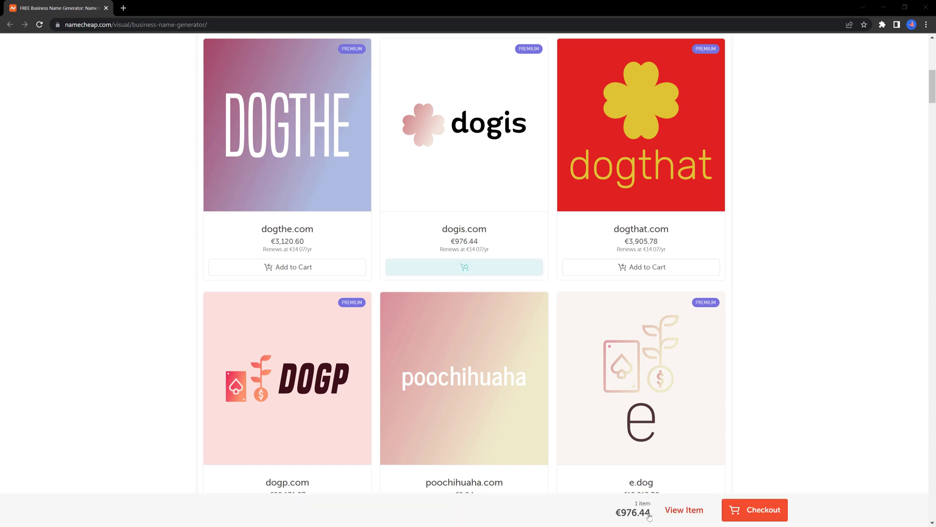
click(684, 510)
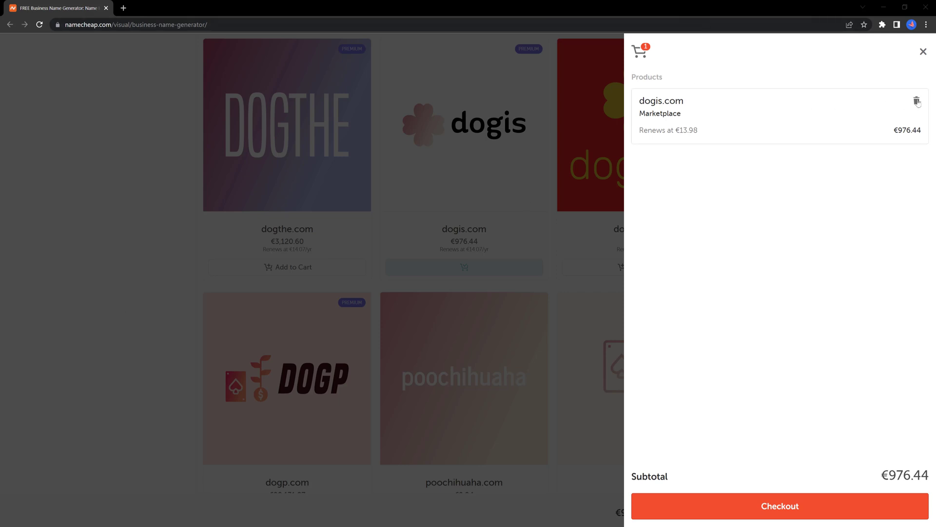
click(917, 101)
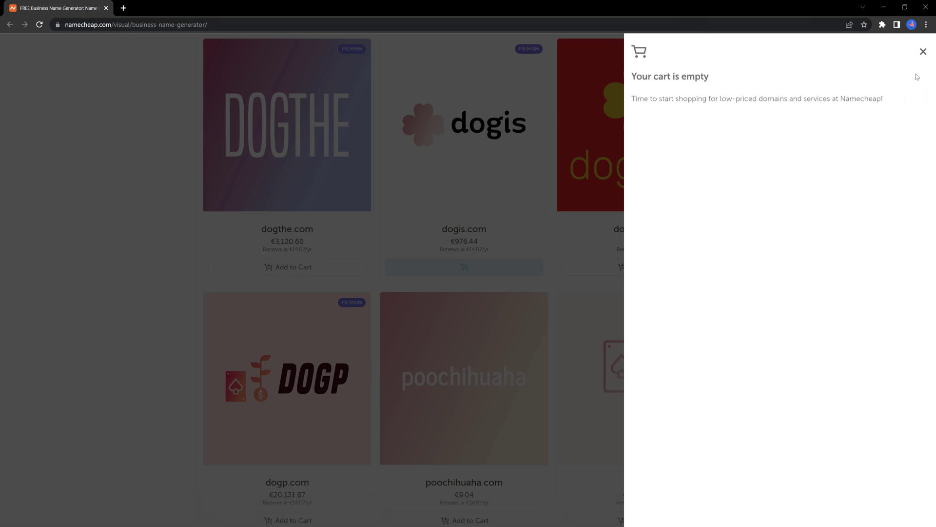
click(923, 52)
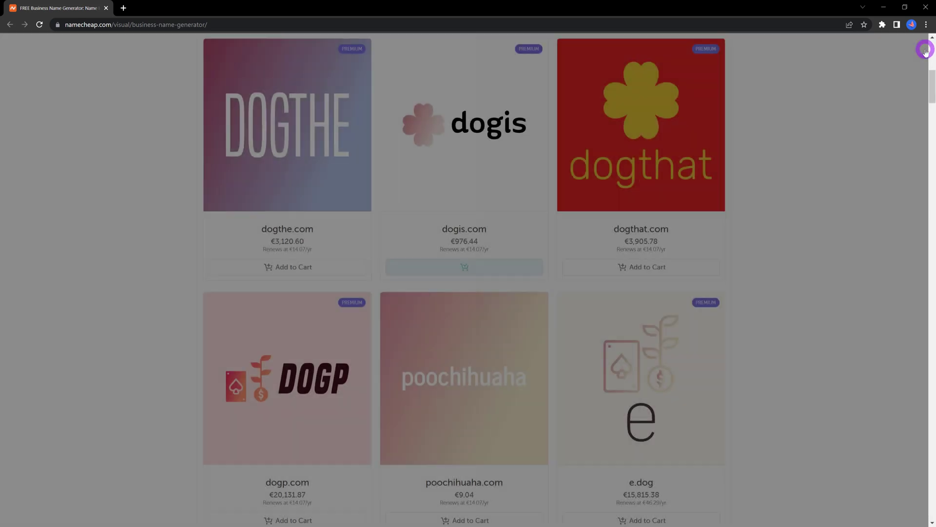
- Scroll through the remaining dog results to greyhounds.inc and dobermann.inc at €1,105.29
scroll(502, 239, down, 5)
scroll(502, 242, down, 5)
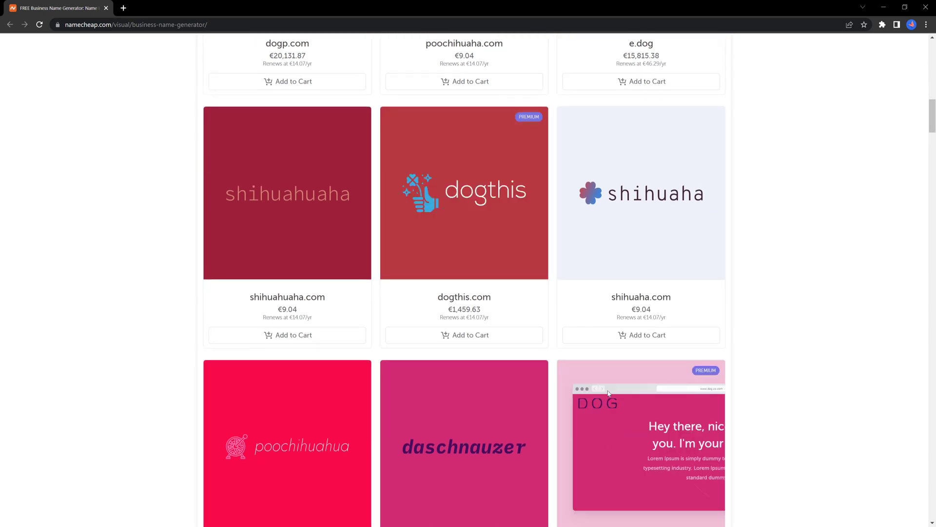
scroll(608, 391, down, 3)
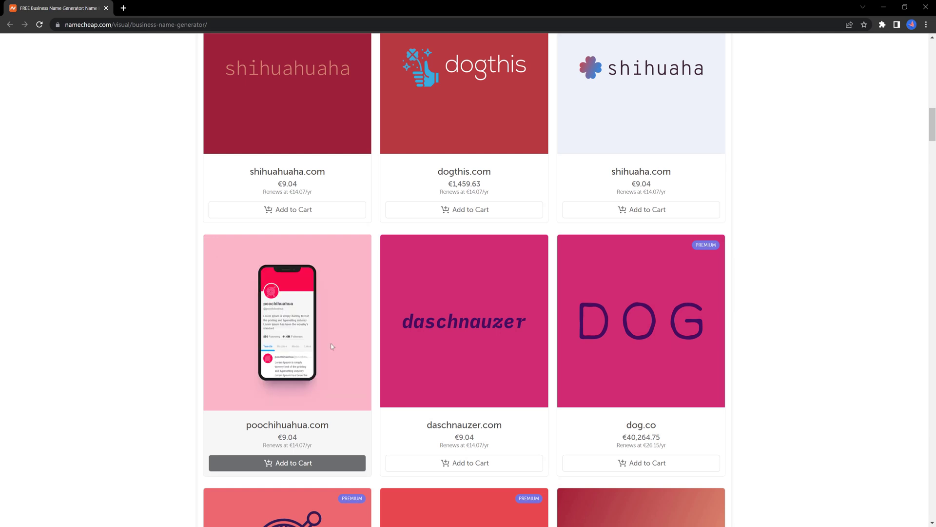
scroll(331, 345, down, 5)
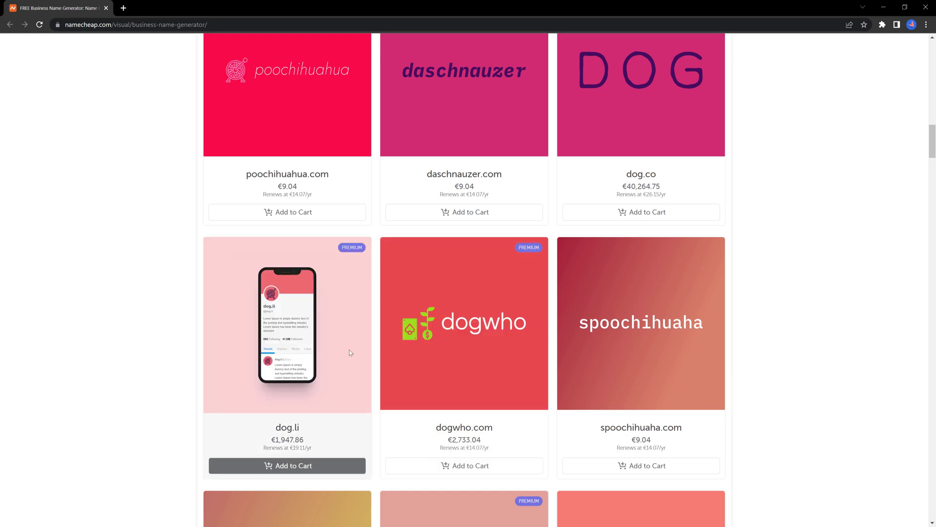
scroll(349, 352, down, 5)
scroll(350, 352, down, 4)
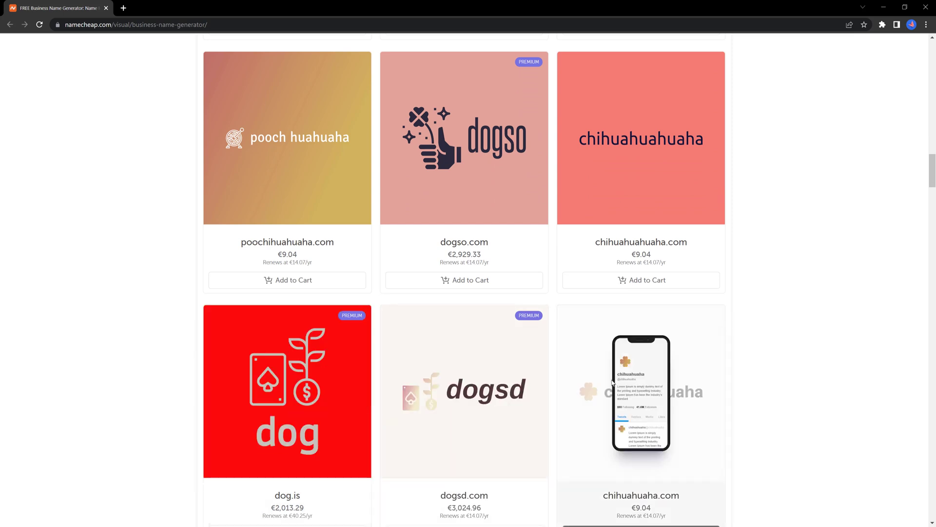
scroll(612, 383, down, 8)
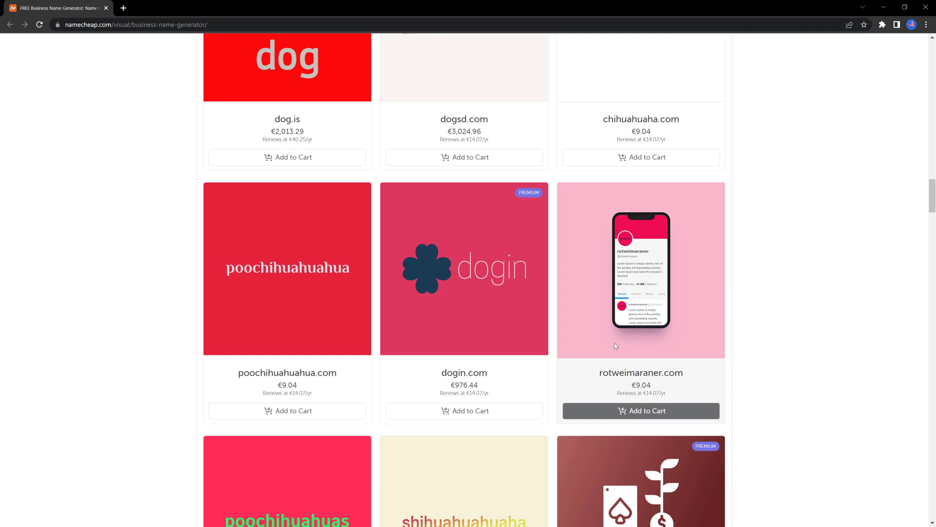
mouse_move(499, 330)
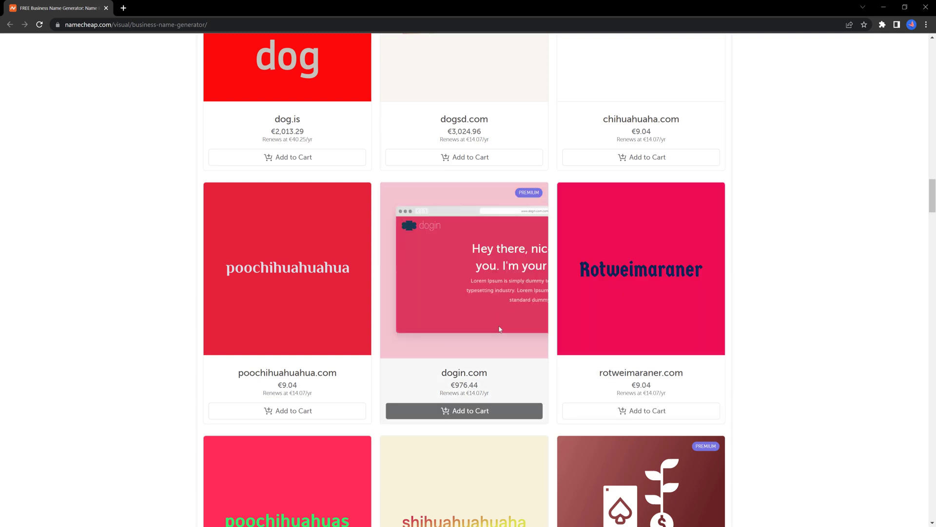
scroll(499, 326, down, 4)
scroll(498, 331, down, 5)
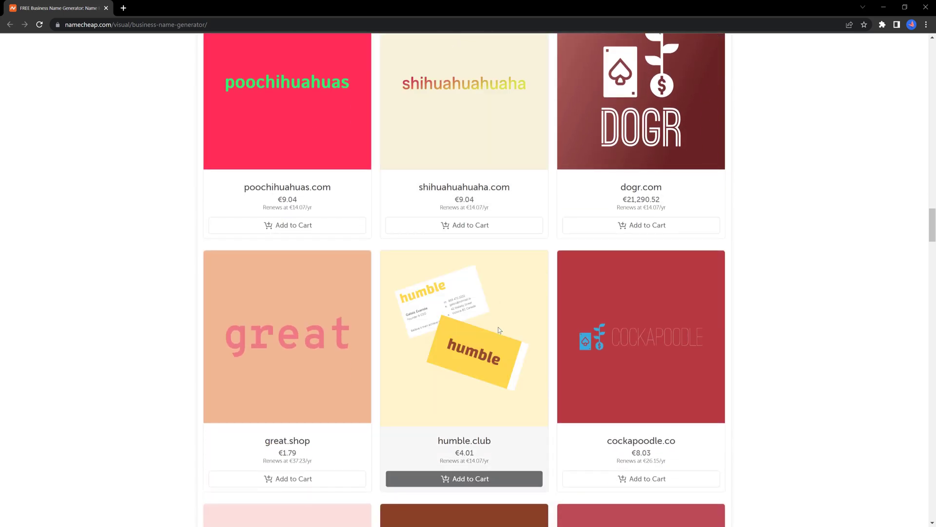
scroll(500, 330, down, 5)
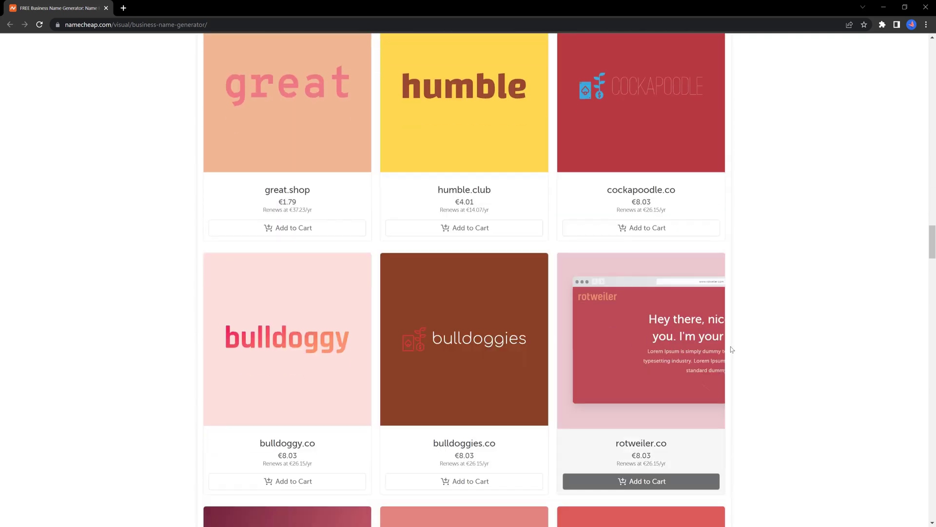
drag(932, 252, 929, 306)
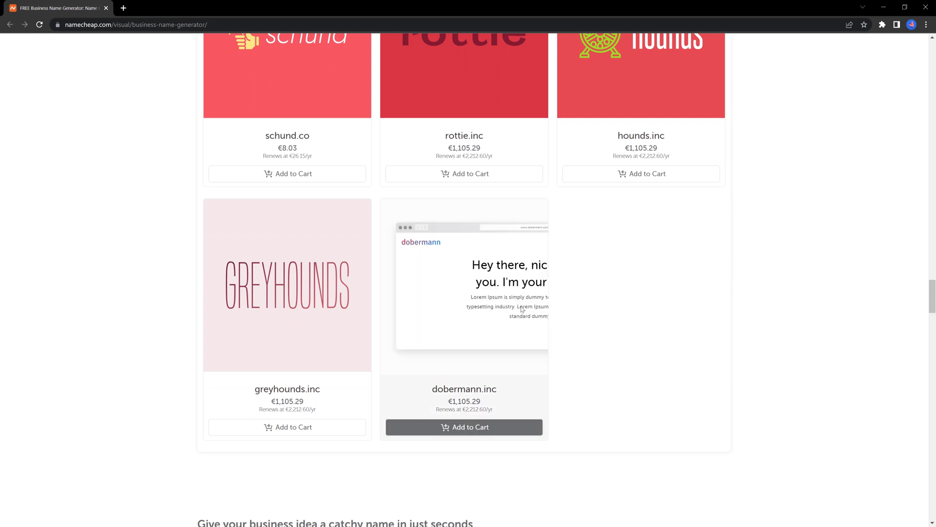